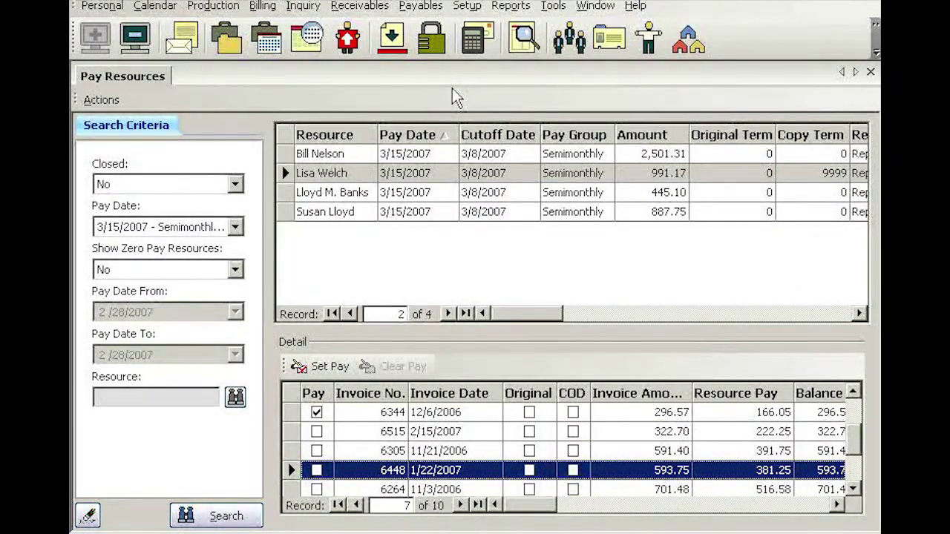
Open Override Resource Pay, find invoice 6514 and review its service items and their pay amounts.
click(423, 8)
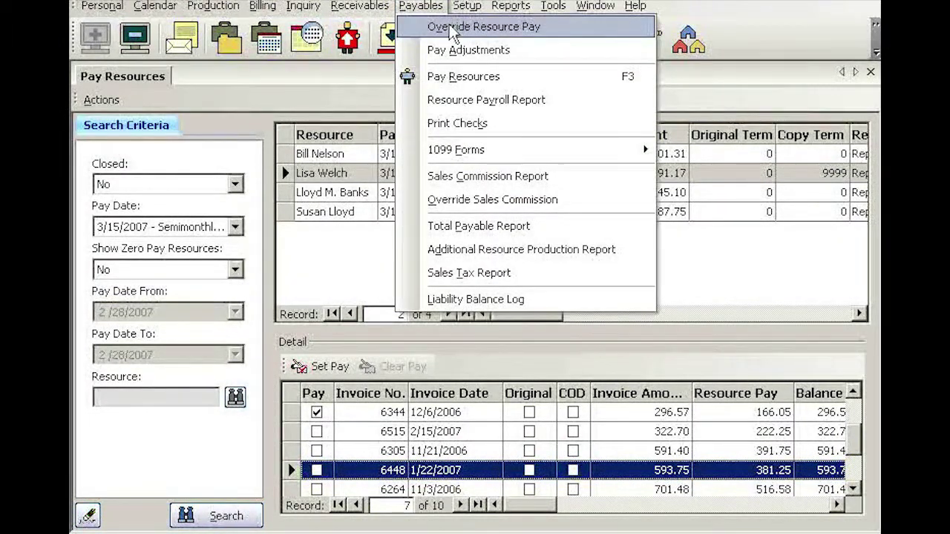
click(546, 34)
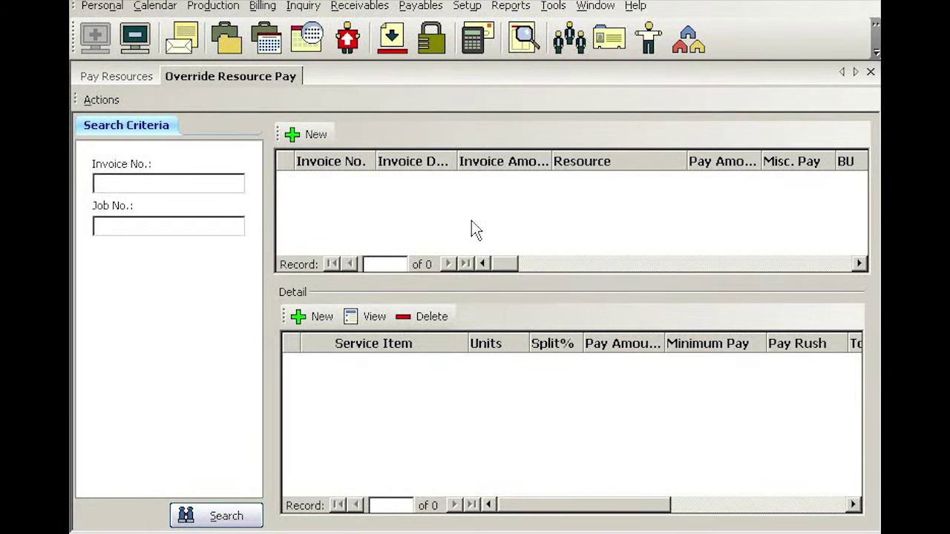
text(6514)
key(Return)
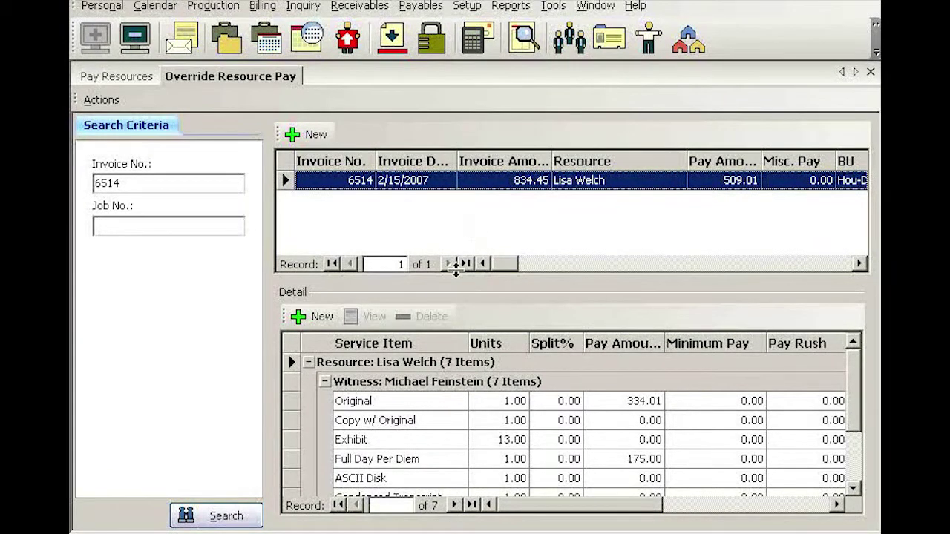
click(452, 408)
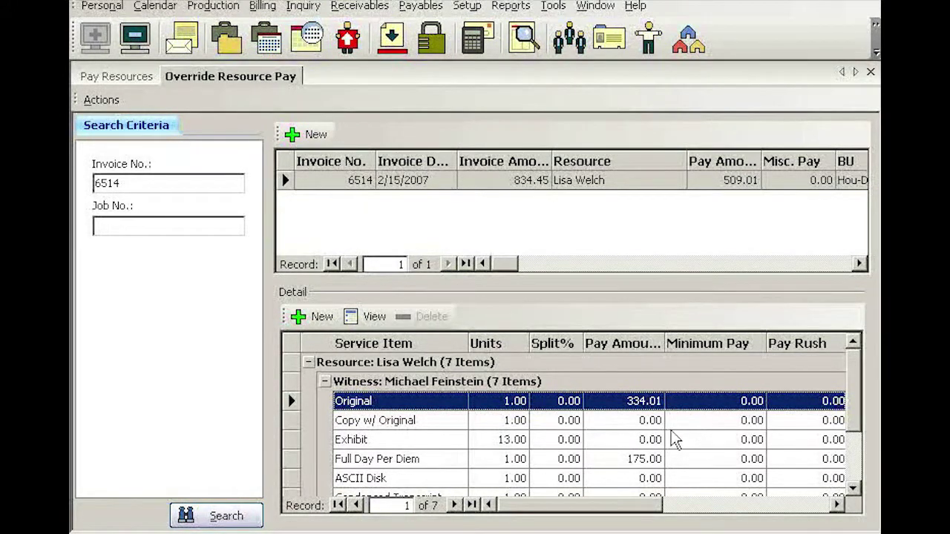
click(854, 489)
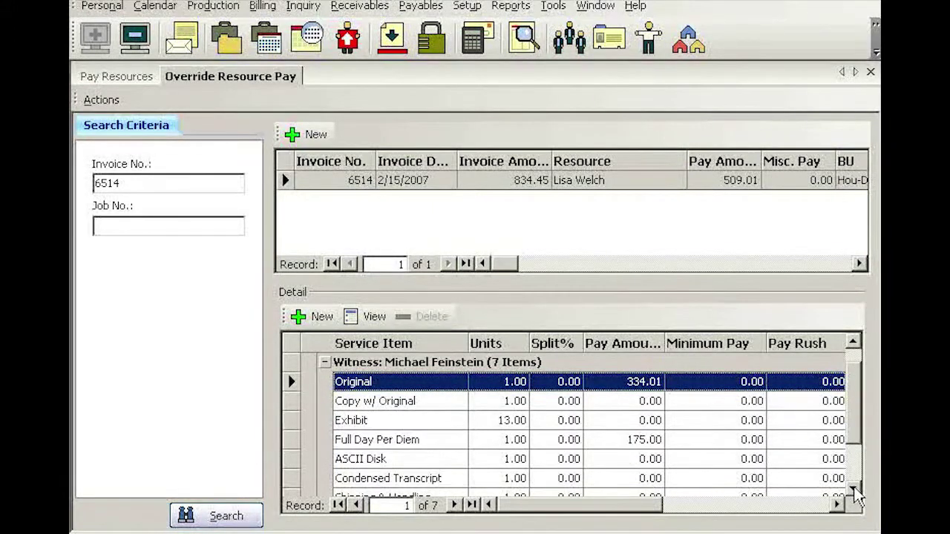
click(854, 488)
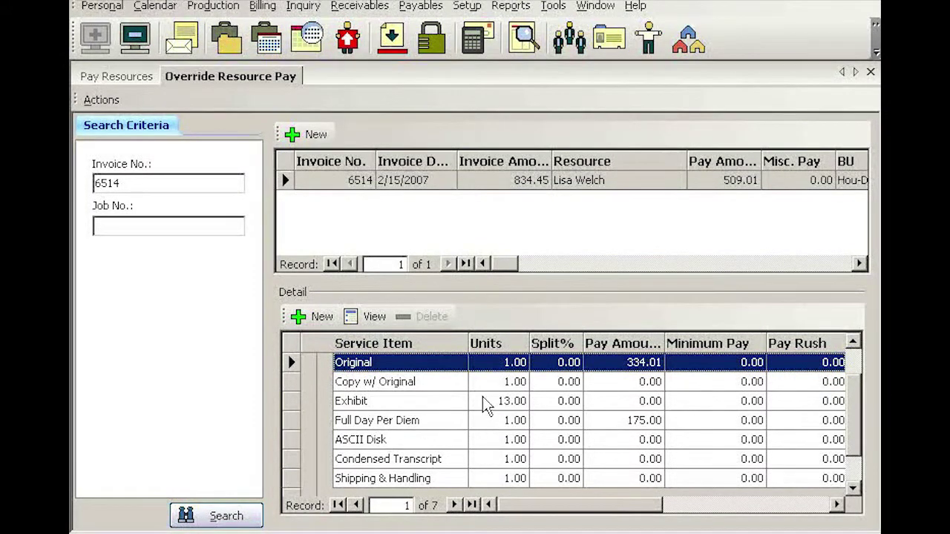
Start an additional pay entry for the invoice with the Pass-through subgroup and the Parking/Toll service item.
click(319, 320)
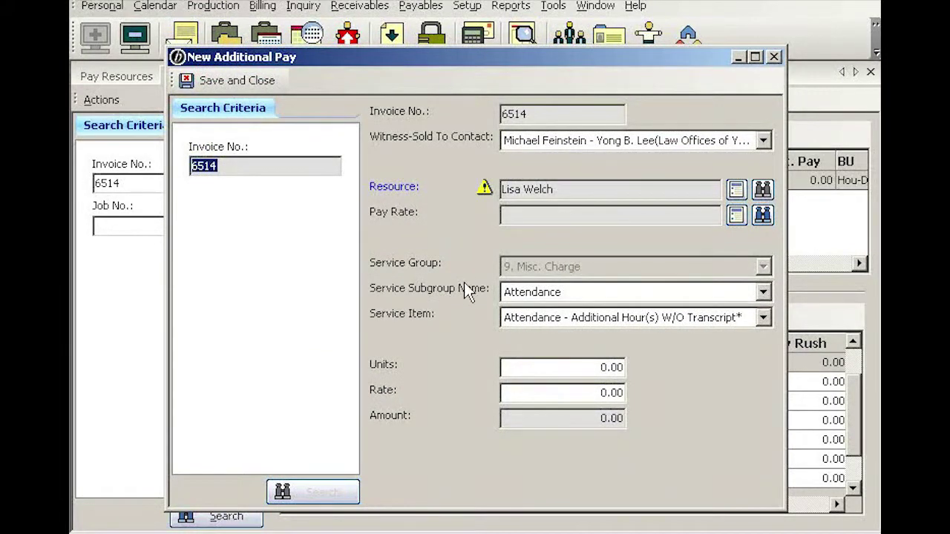
click(578, 293)
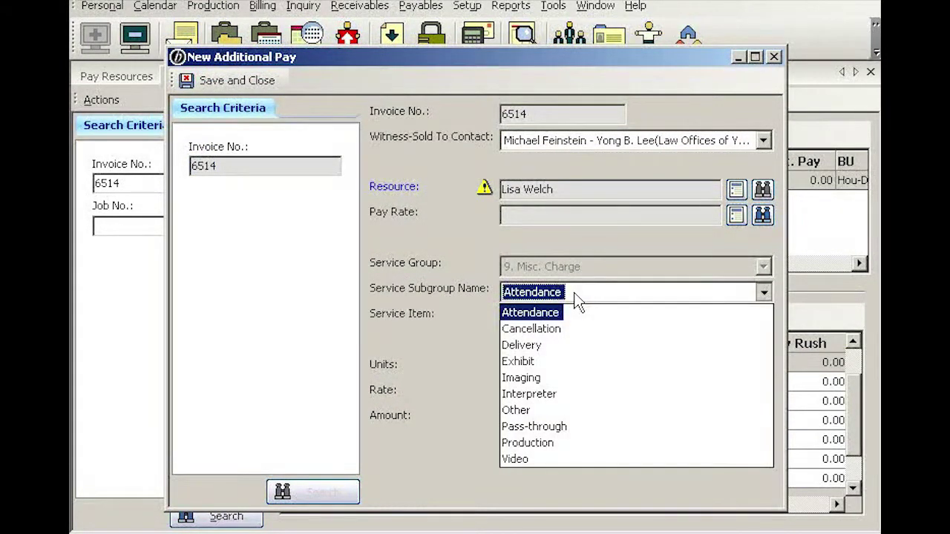
click(557, 429)
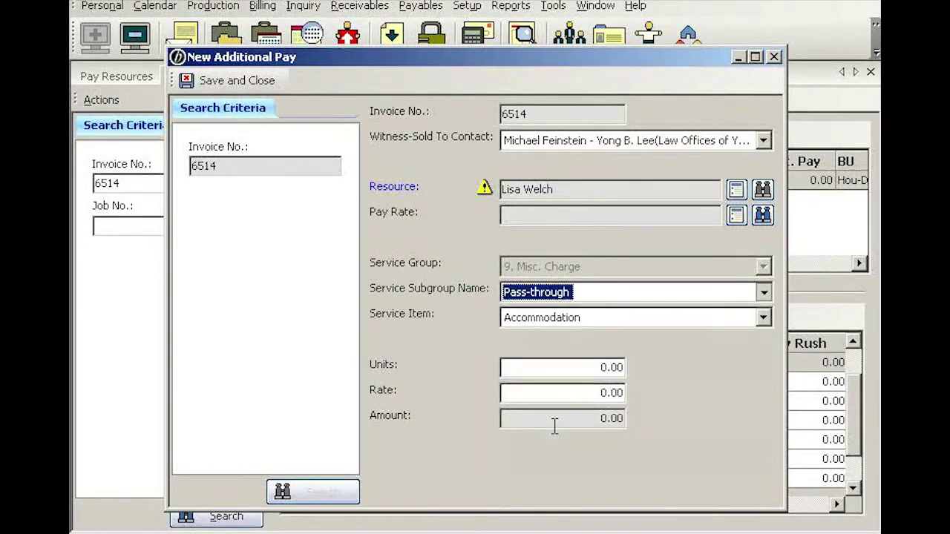
click(763, 320)
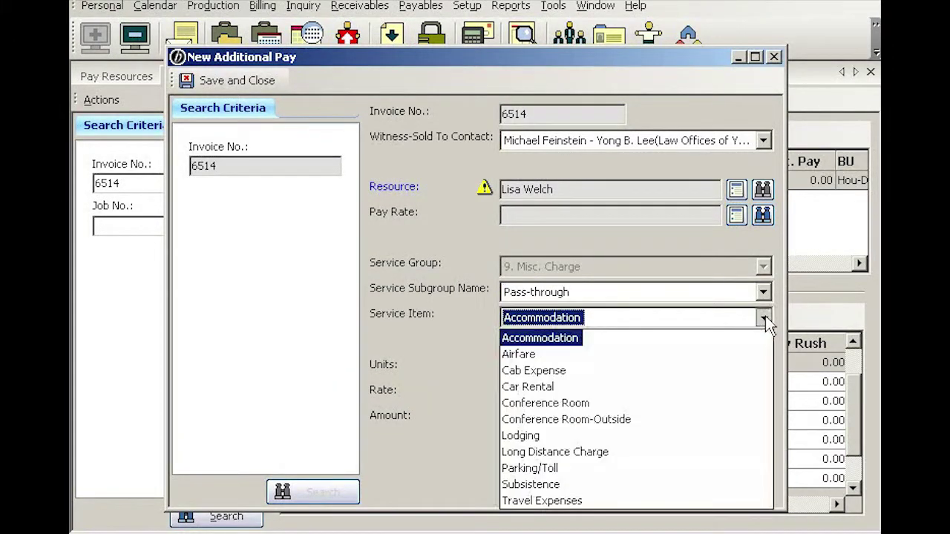
click(555, 470)
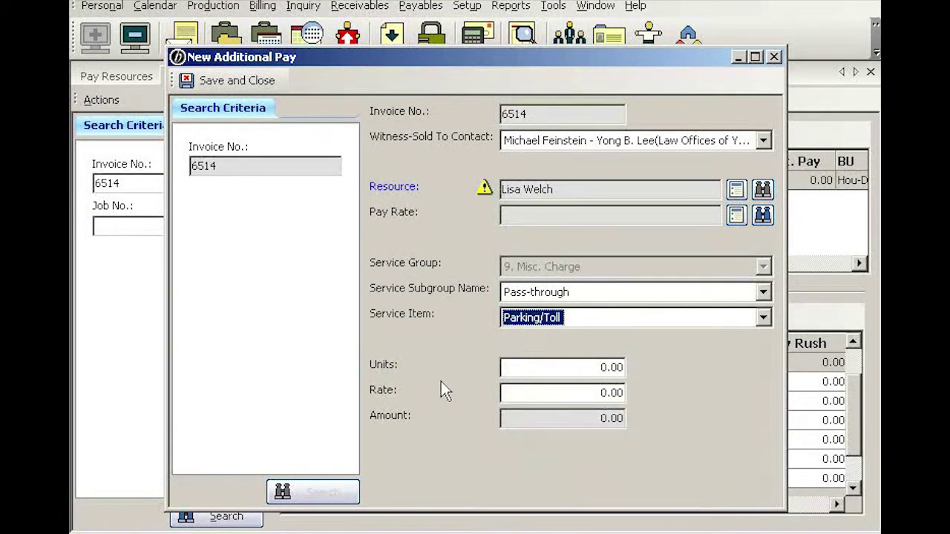
Enter 1 unit at a rate of 25.00 for the additional pay, then save and close the entry.
key(Tab)
text(1)
key(Tab)
text(25)
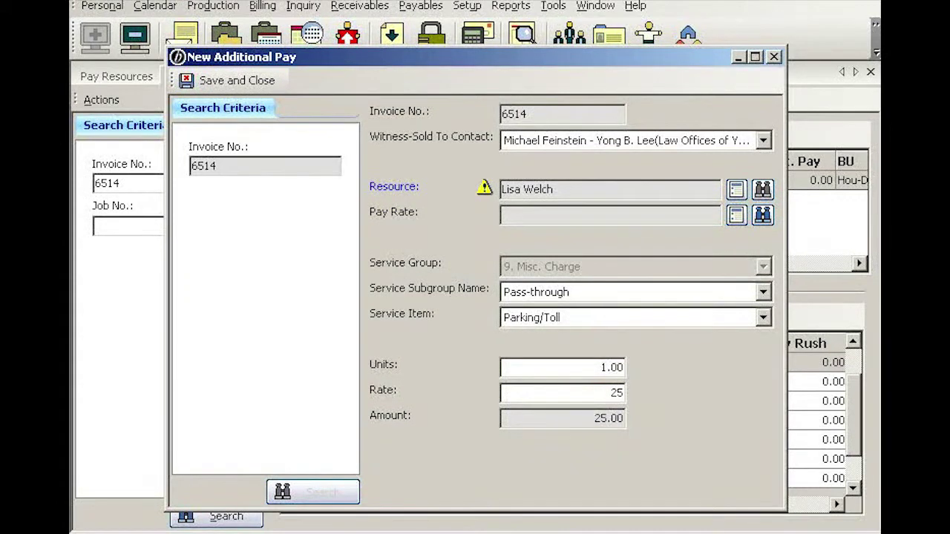
key(Tab)
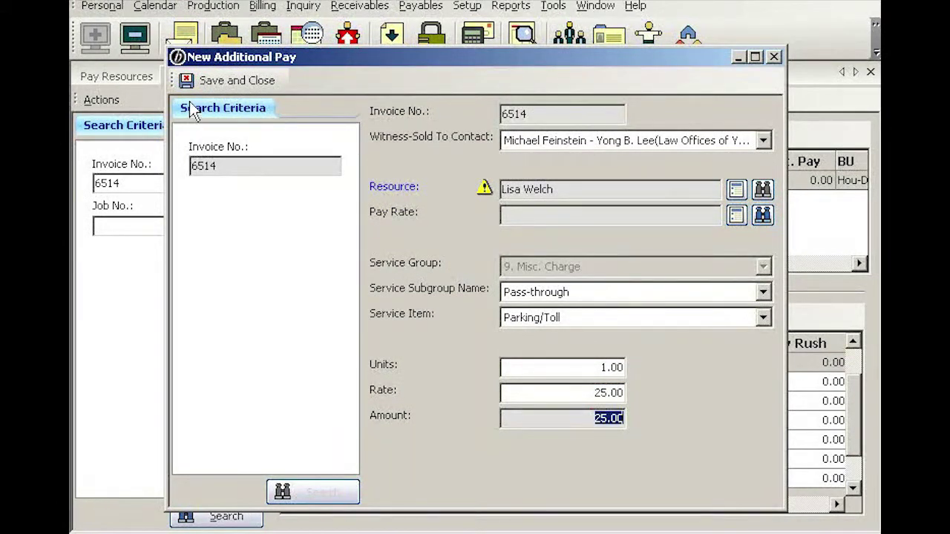
click(242, 83)
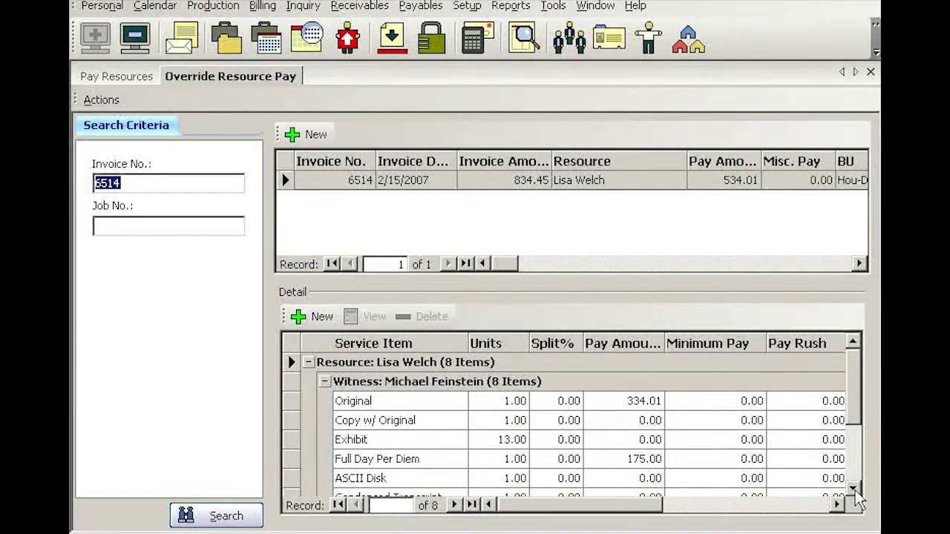
Check the new Parking/Toll line in the invoice's service items and the invoice's overall pay amount.
click(853, 490)
click(854, 489)
click(853, 489)
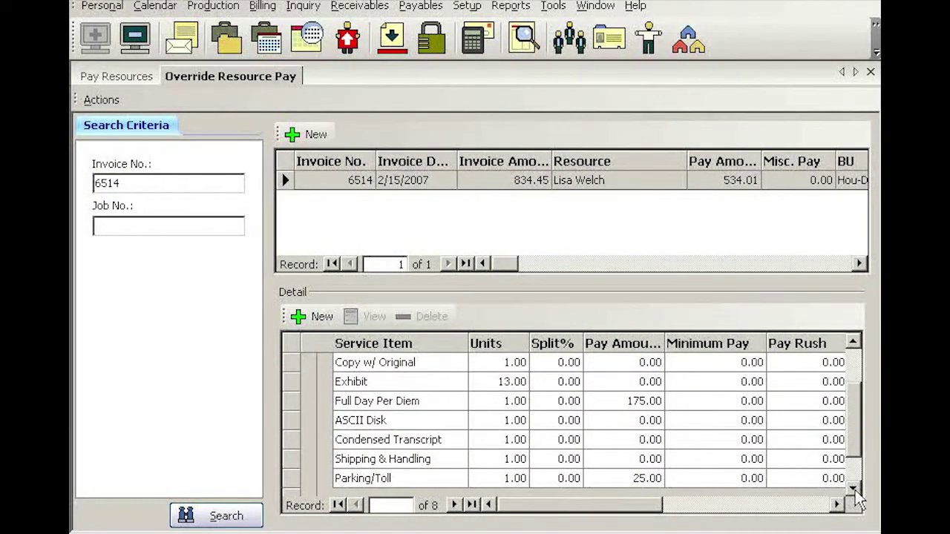
click(620, 478)
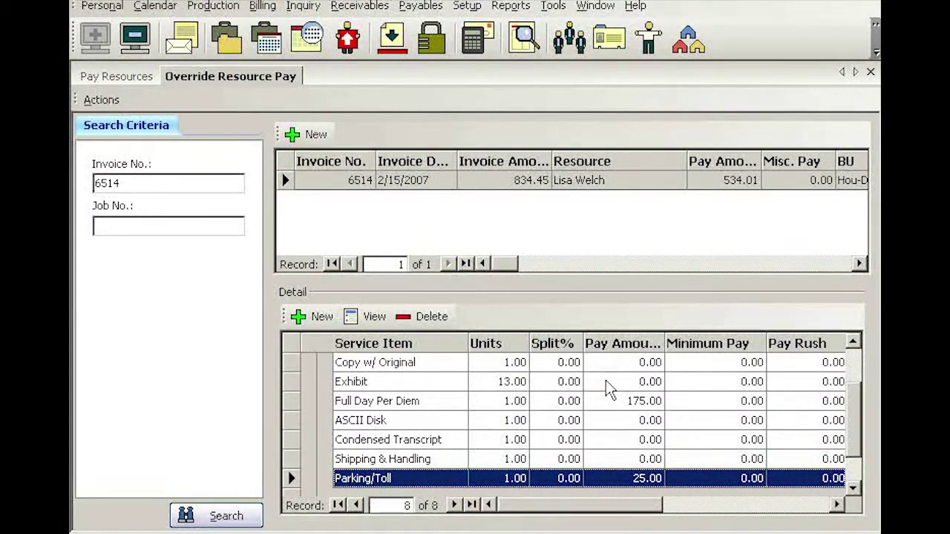
click(717, 185)
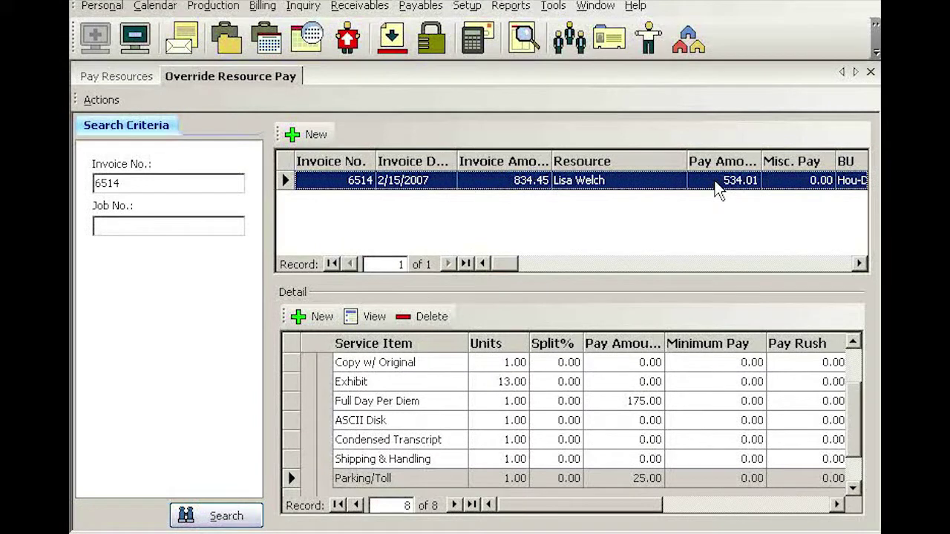
click(612, 479)
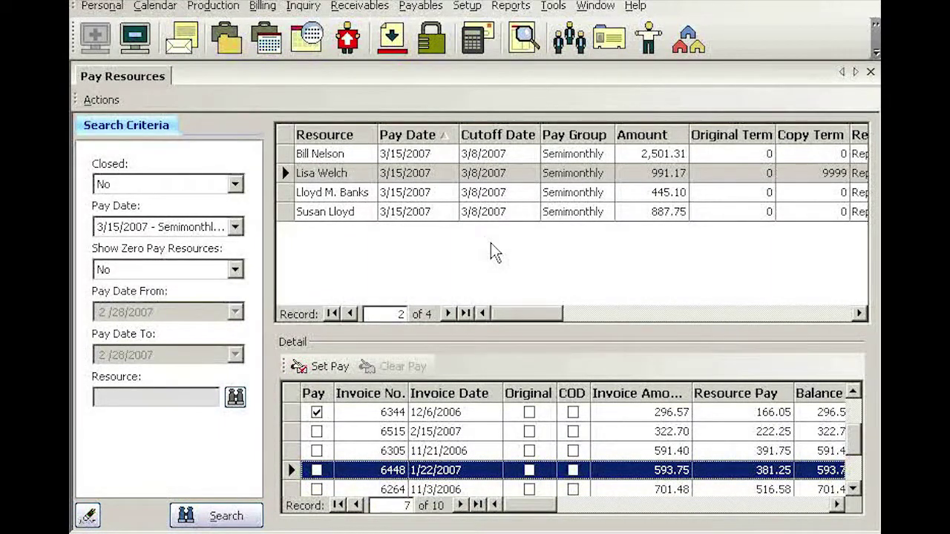
Open Pay Adjustments and search for unclosed adjustments on the 3/15/2007 - Semimonthly pay date.
click(421, 7)
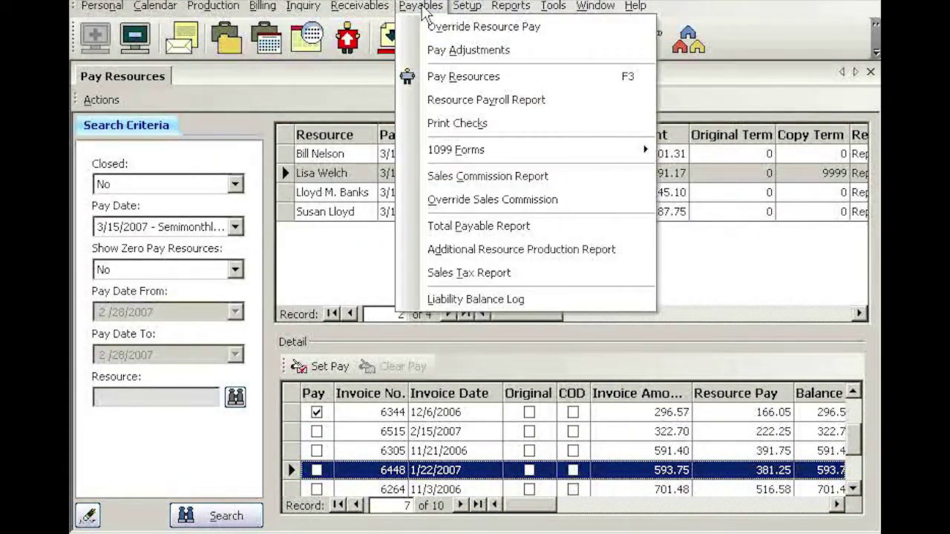
click(535, 50)
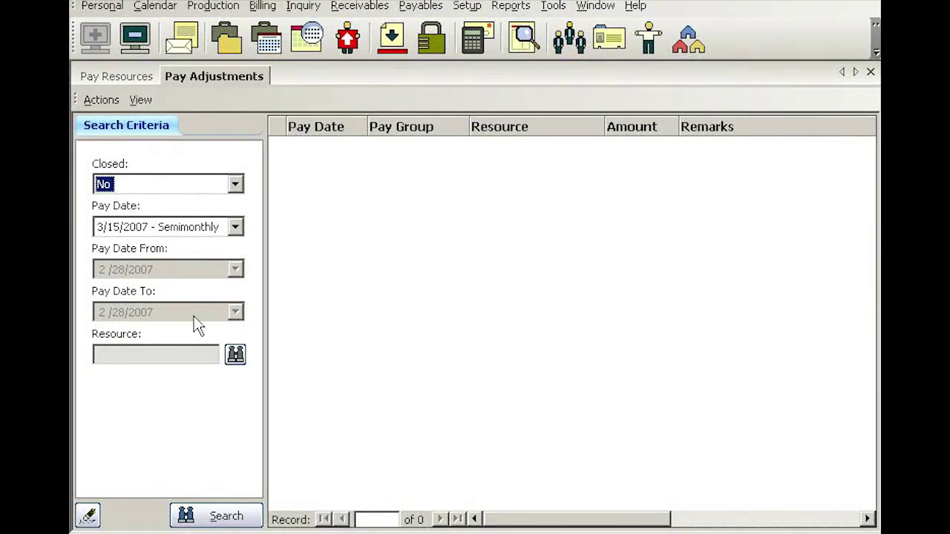
click(225, 518)
click(477, 318)
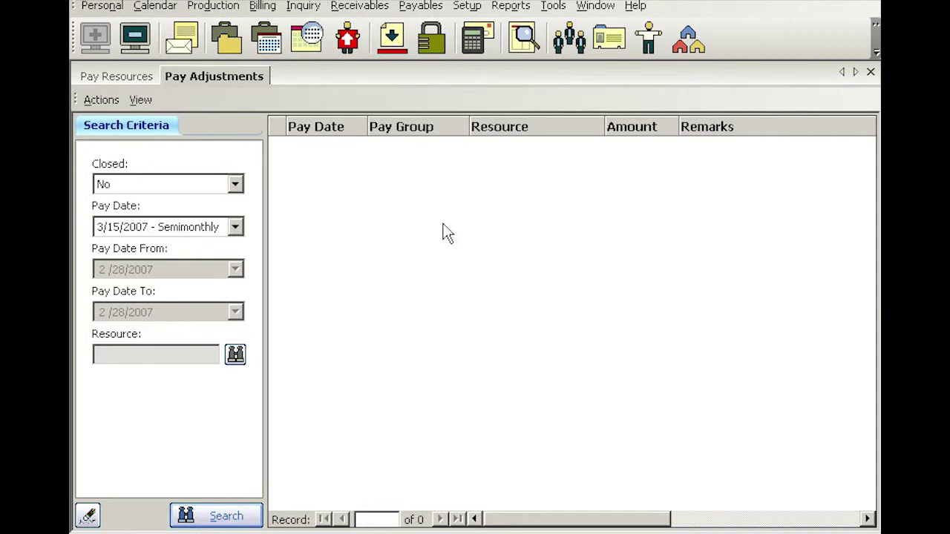
Start a new pay adjustment and look up the resource from the overridden invoice by first name to assign it.
click(101, 100)
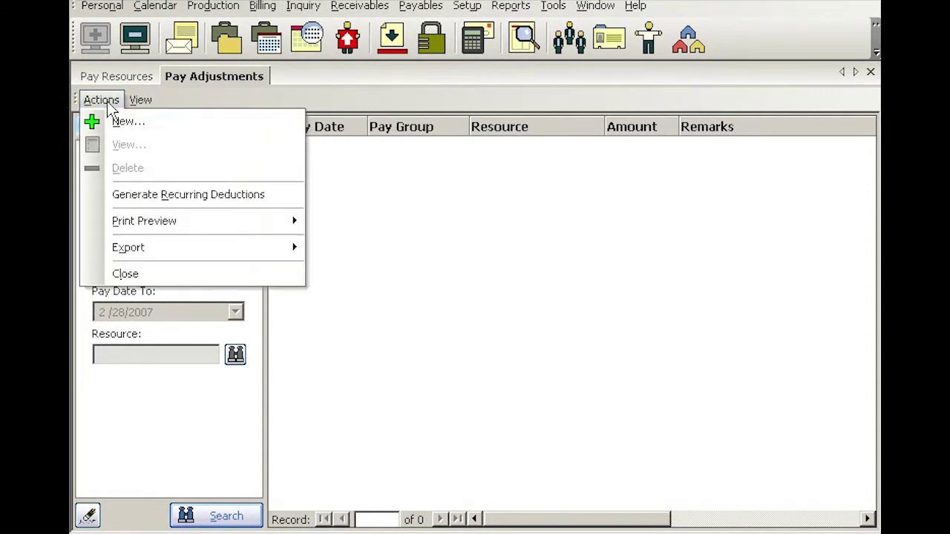
click(131, 128)
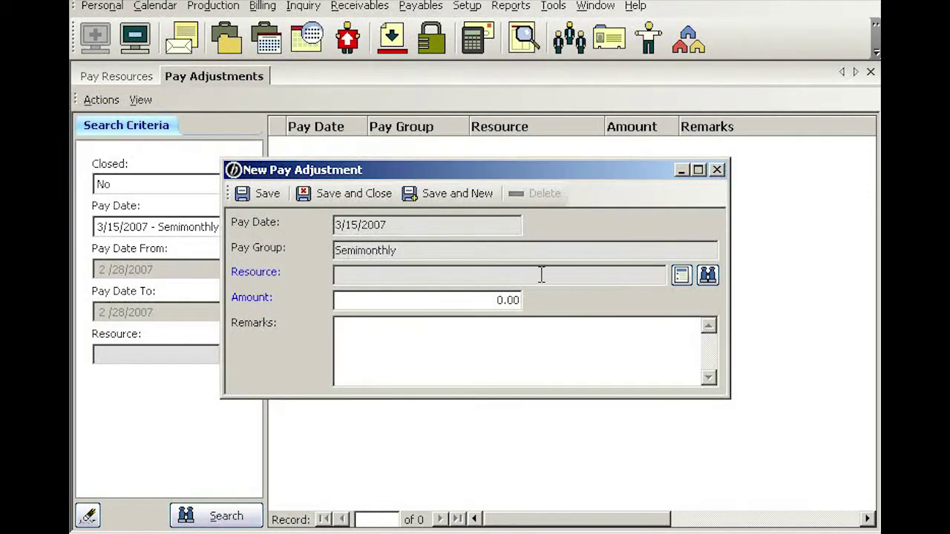
click(710, 276)
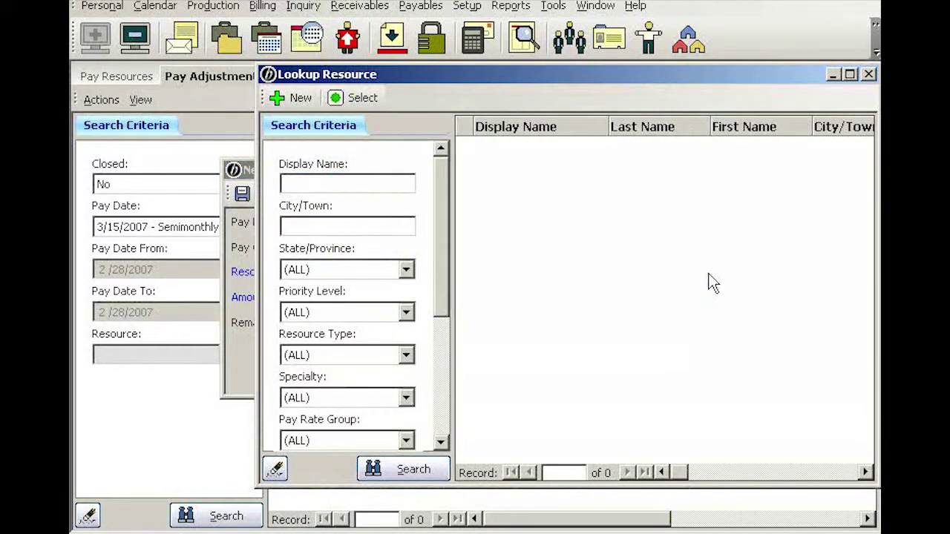
text(lisa)
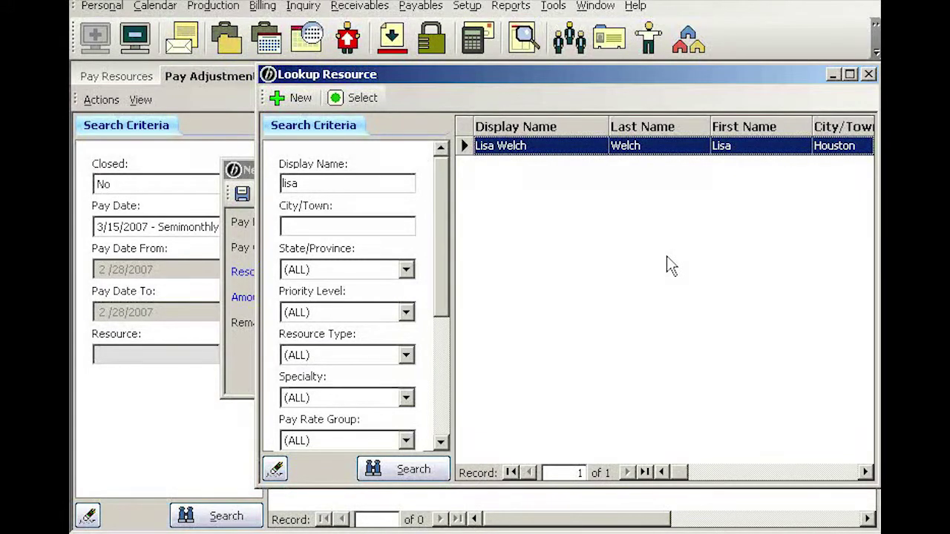
key(Return)
Set the adjustment amount to 2,000.00 with the remark "Advance", then save and close it.
key(Tab)
text(2,000)
key(Tab)
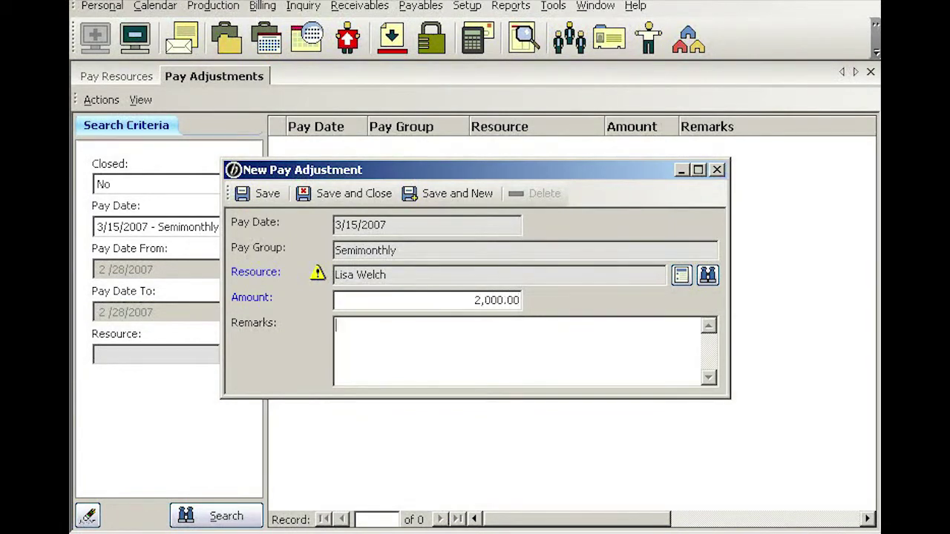
text(Advance)
click(343, 196)
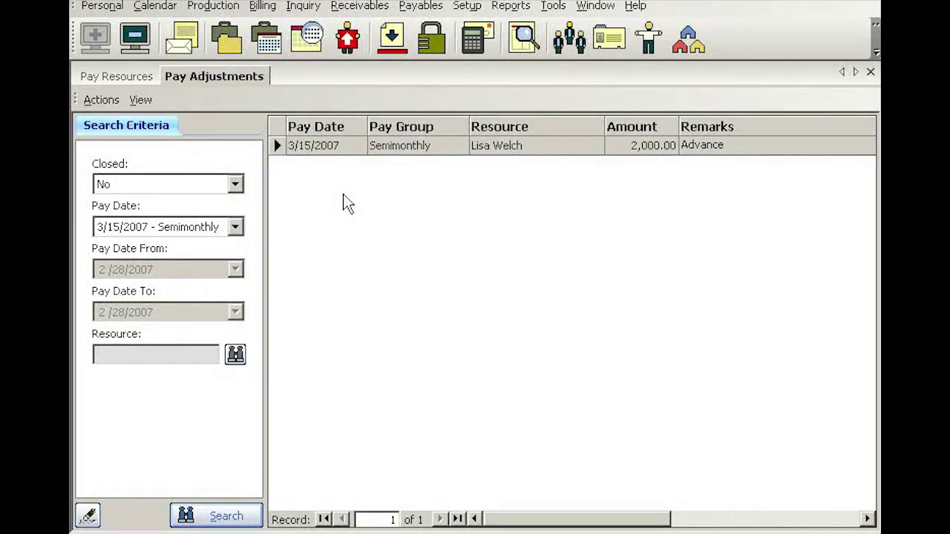
Start another pay adjustment, search the resources by first name and assign the matching one located in Houston.
click(101, 99)
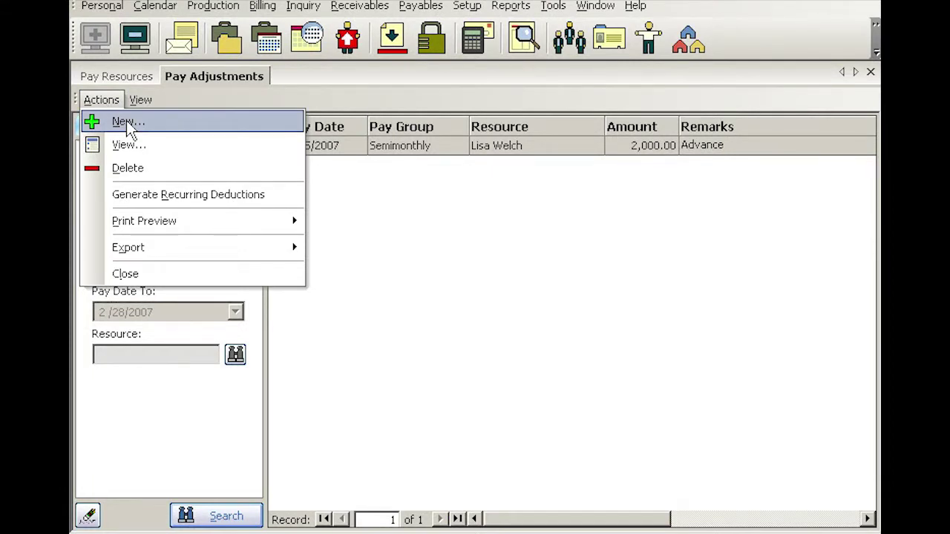
click(127, 124)
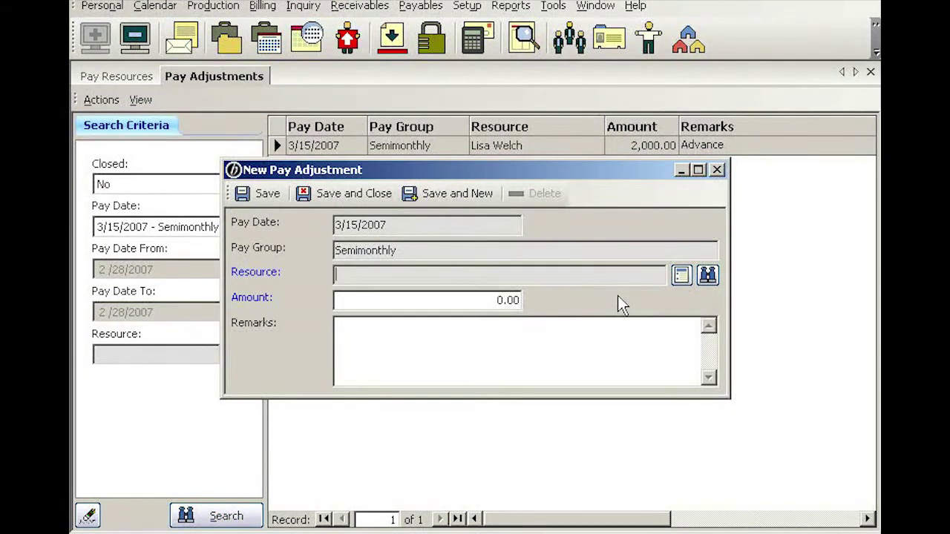
click(707, 276)
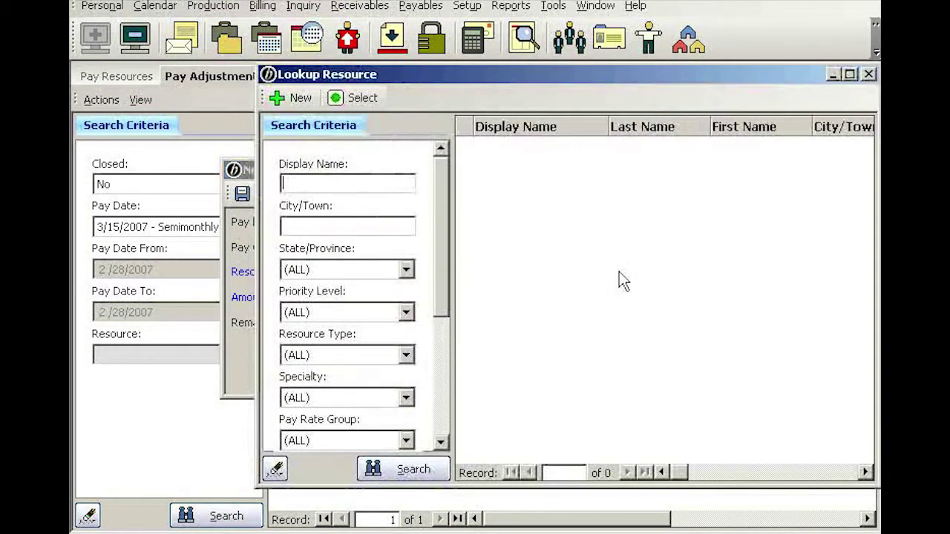
text(susan)
key(Return)
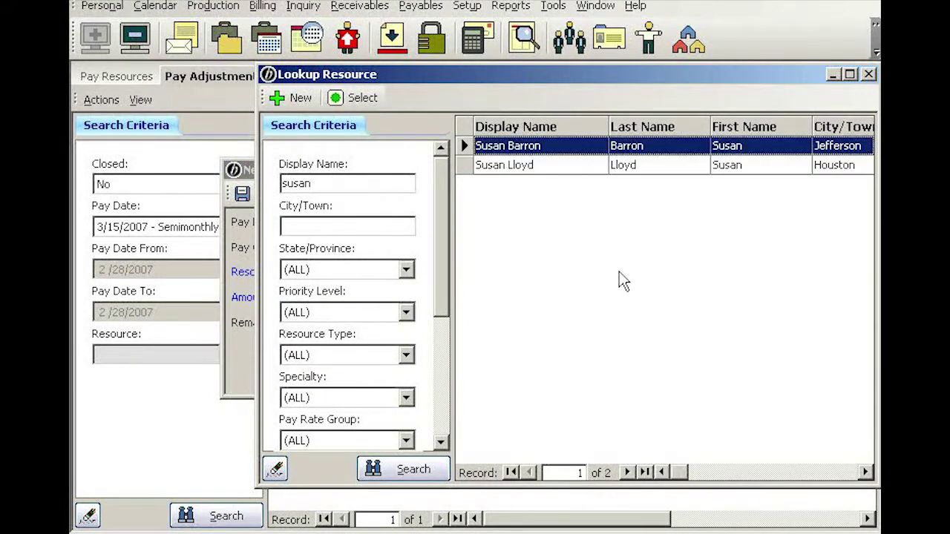
key(Down)
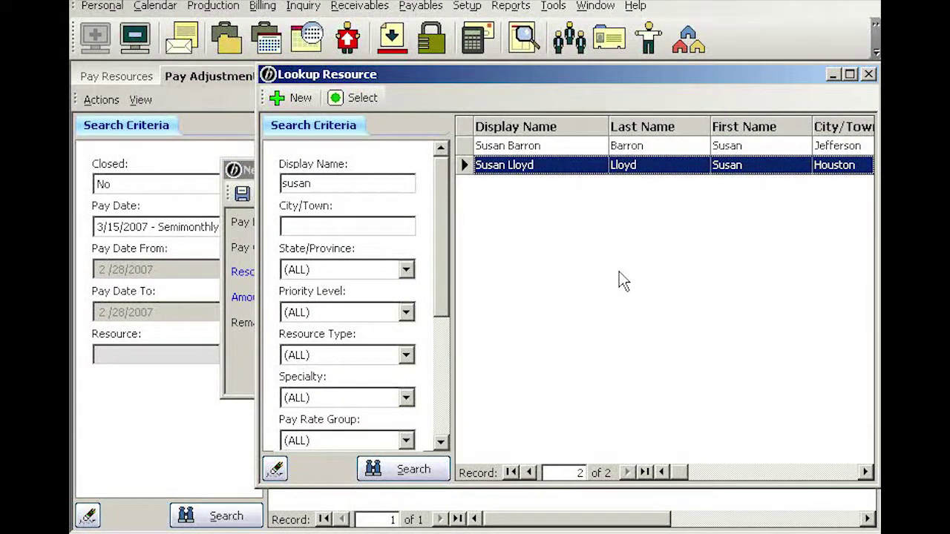
key(Return)
Set the adjustment amount to -23.45 with the remark "Over paid on inv# 5611", then save and close it.
key(Tab)
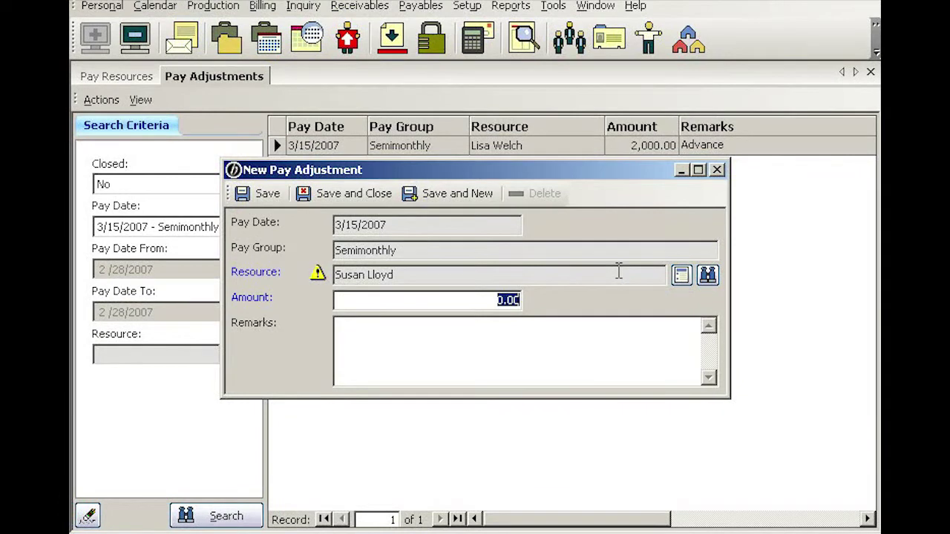
key(BackSpace)
text(-23.45)
key(Tab)
text(Over paid )
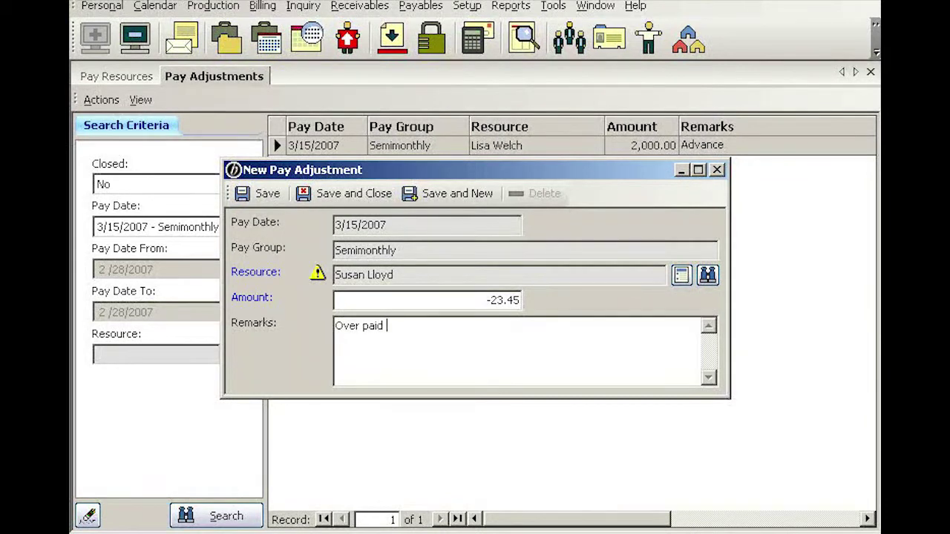
text(on inv# 5611)
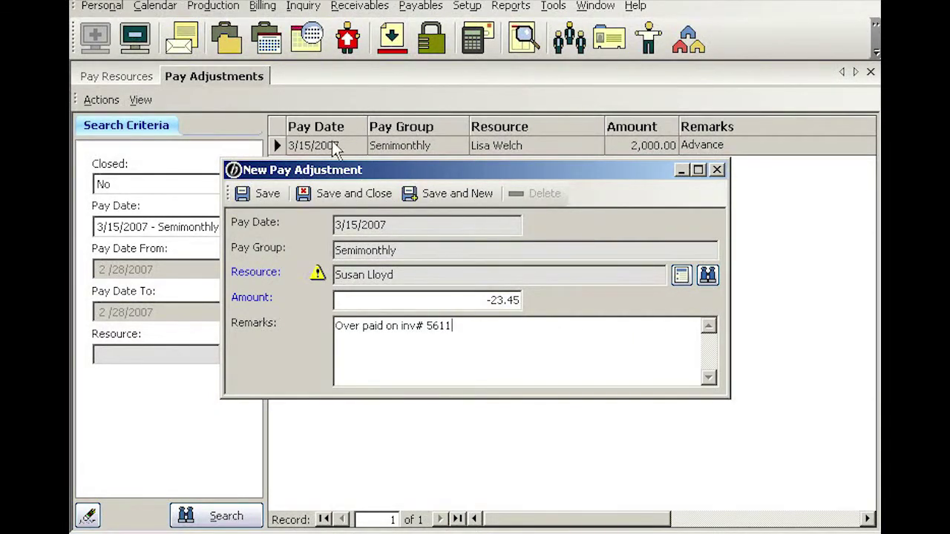
click(324, 194)
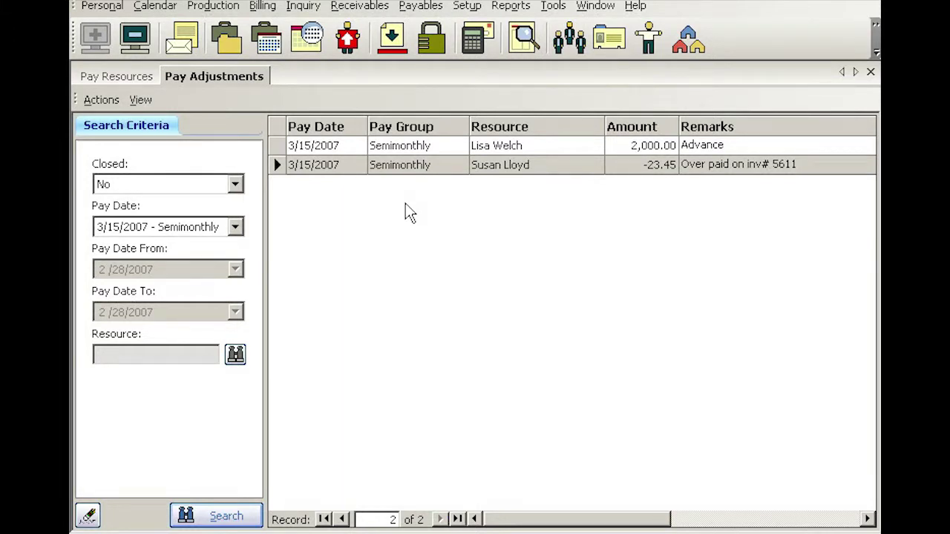
Generate the recurring deductions for the pay adjustments.
click(104, 103)
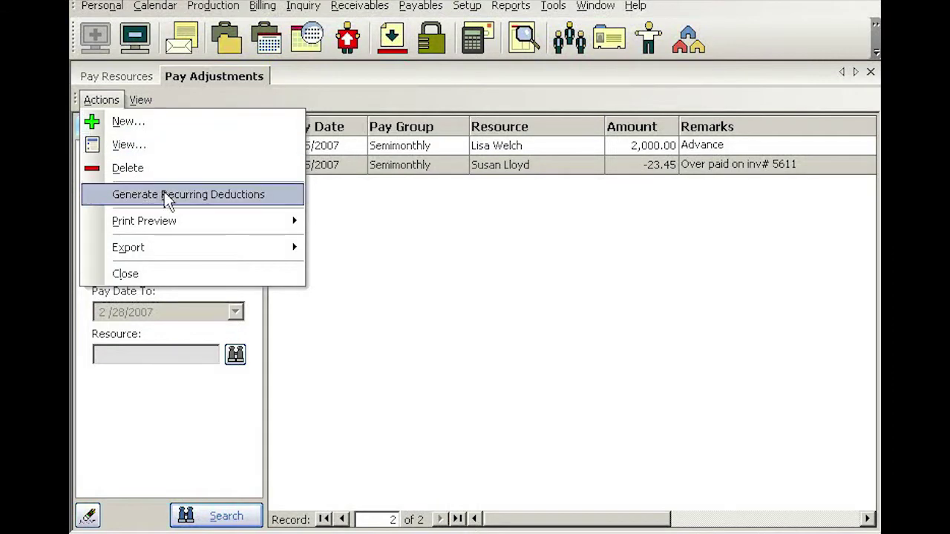